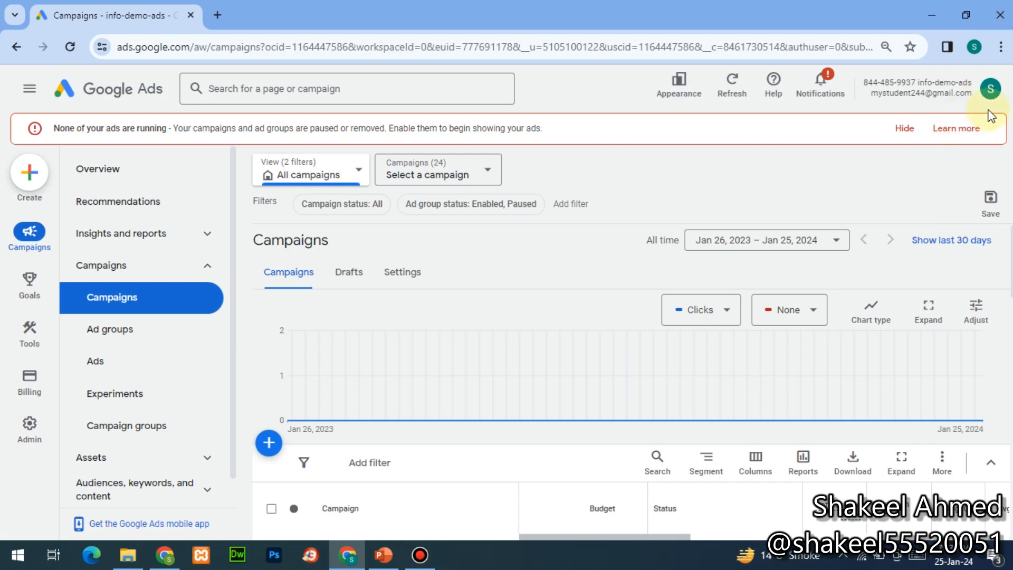
# - Switch to the second Google Ads account in the account list and open its billing summary
pyautogui.click(991, 91)
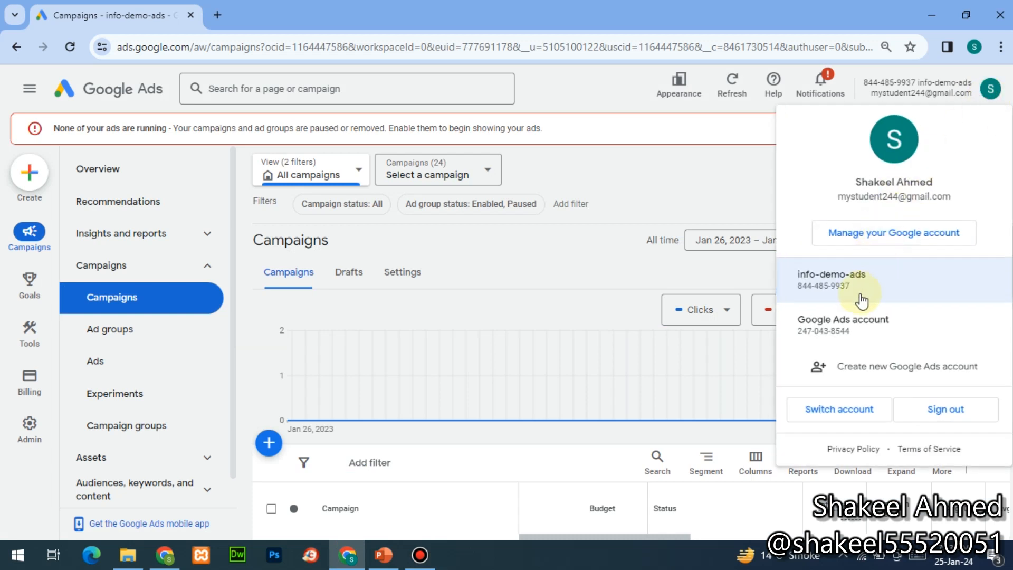
pyautogui.click(842, 328)
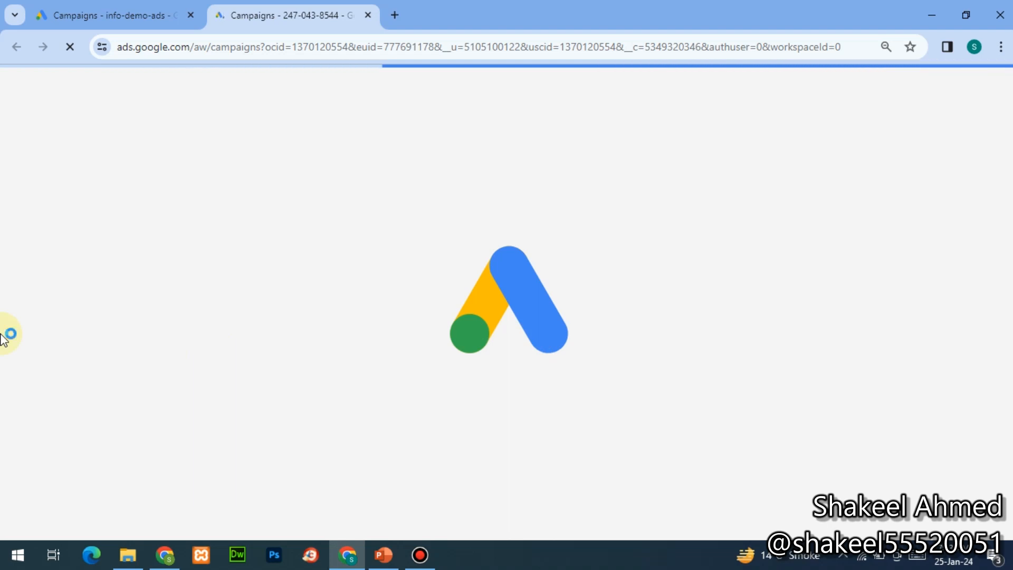
pyautogui.moveTo(4, 341)
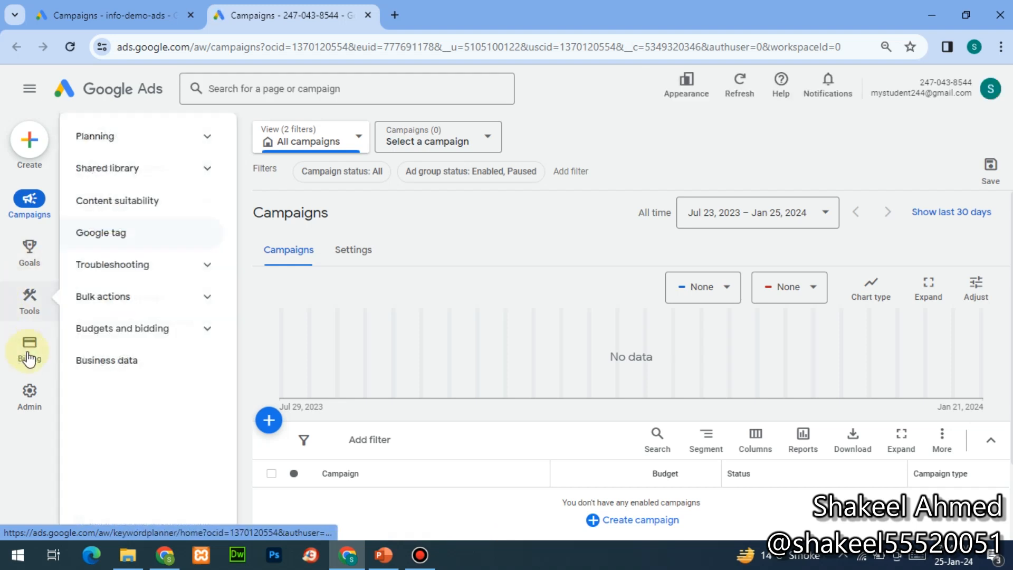
pyautogui.click(87, 146)
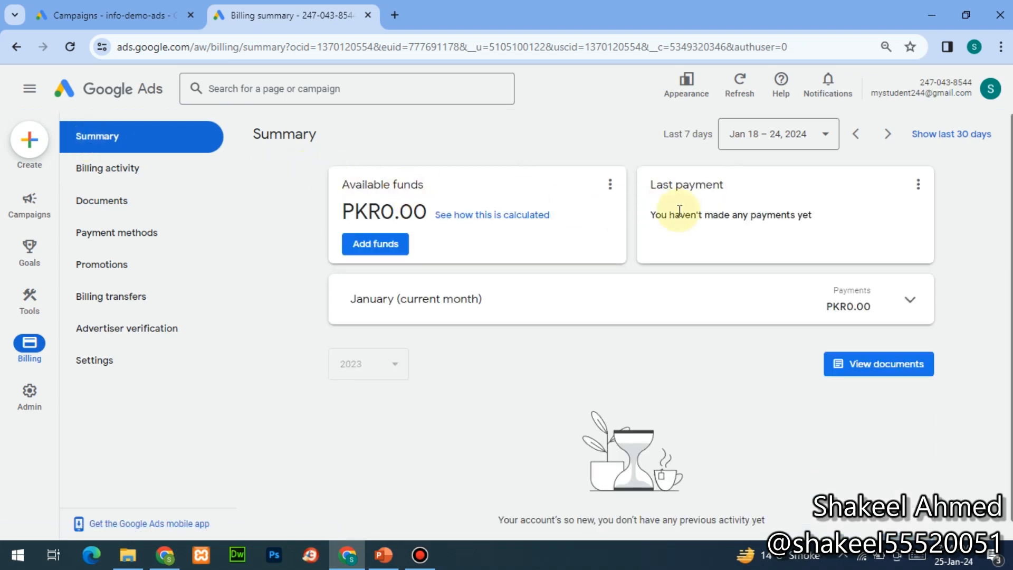
# - Examine the current month's breakdown of funds, payments and costs in the billing summary, and collapse it again
pyautogui.click(913, 298)
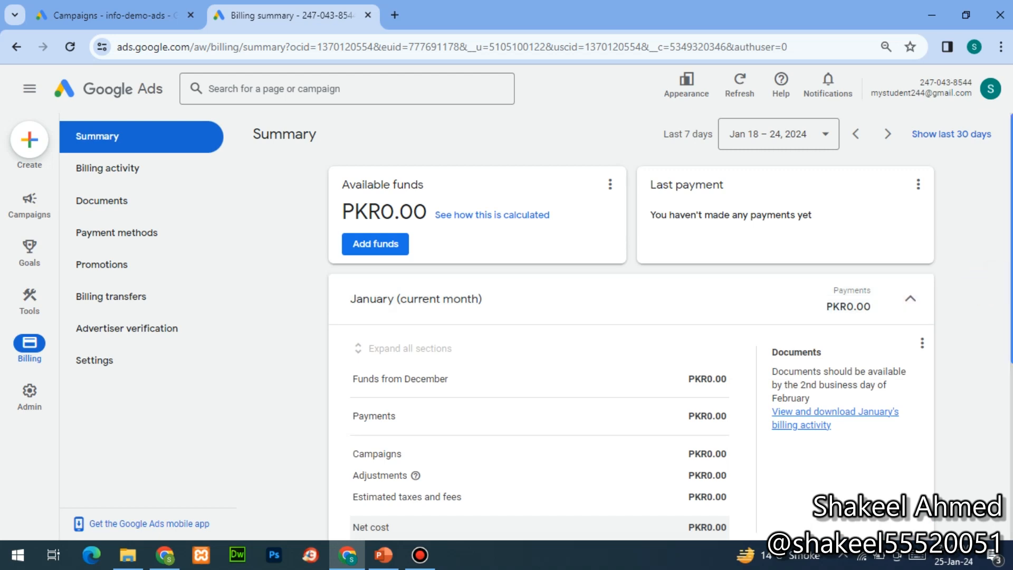
pyautogui.scroll(-3, 637, 276)
pyautogui.click(638, 276)
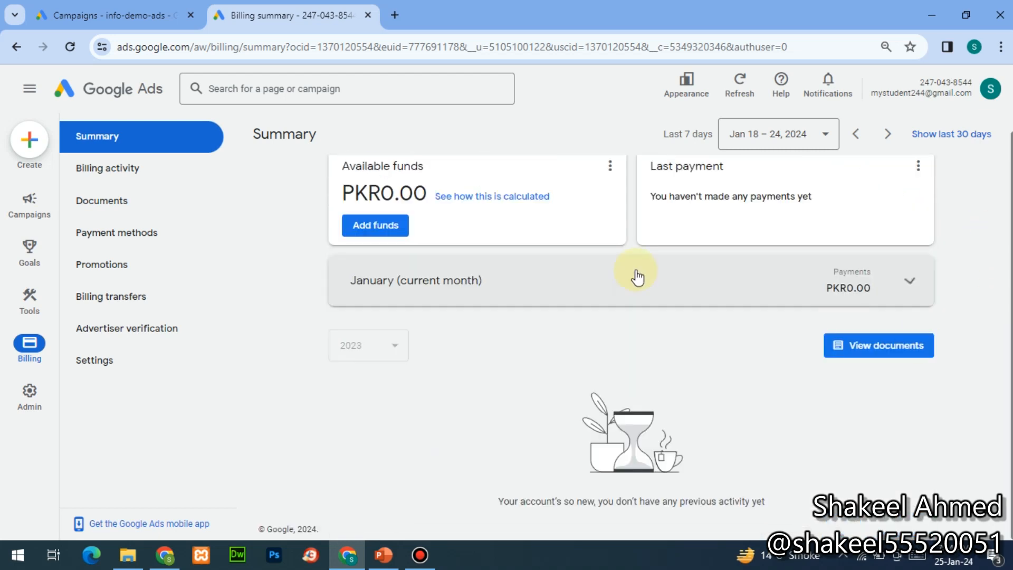
pyautogui.click(717, 278)
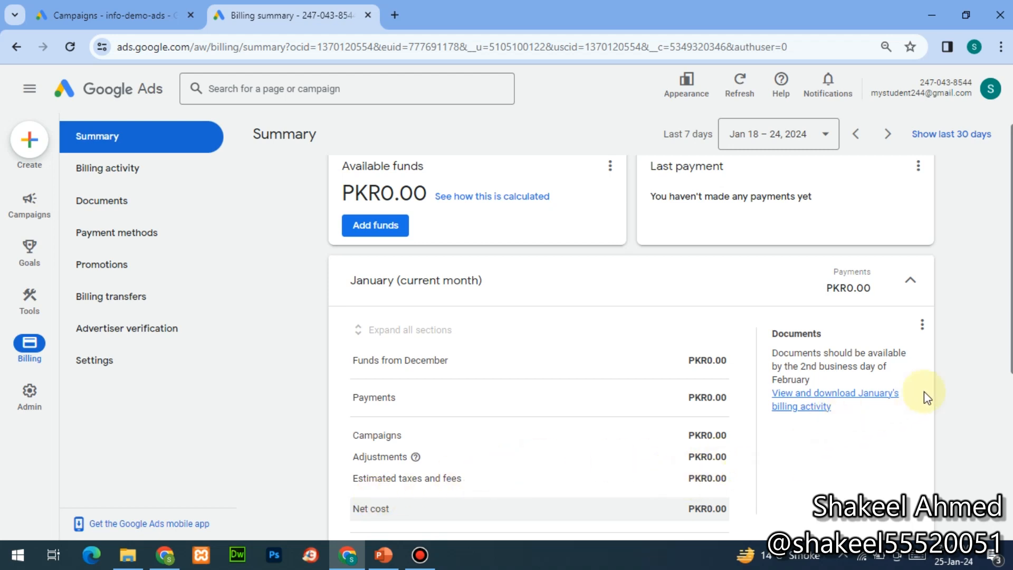
pyautogui.scroll(-3, 1009, 364)
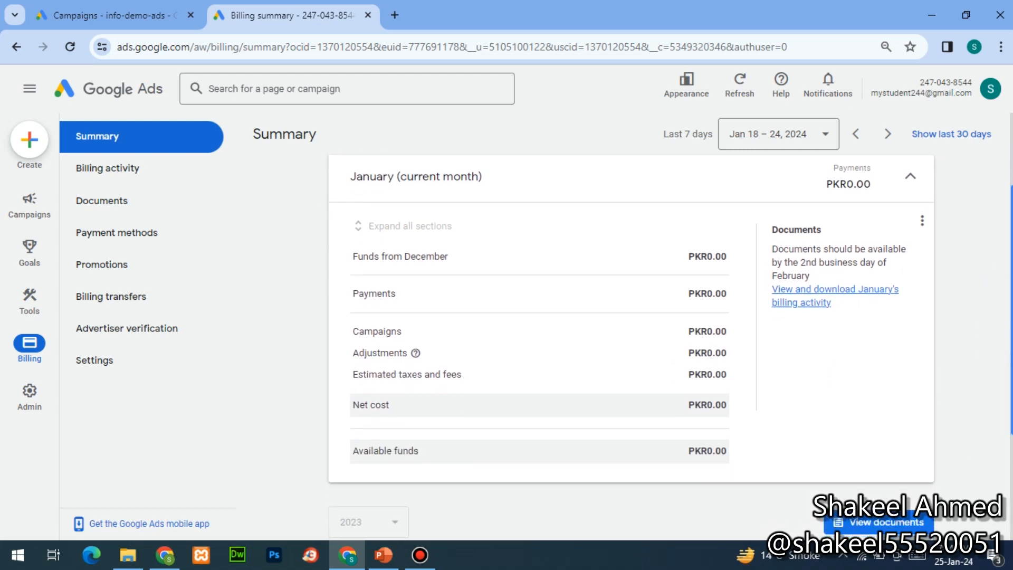
pyautogui.click(629, 475)
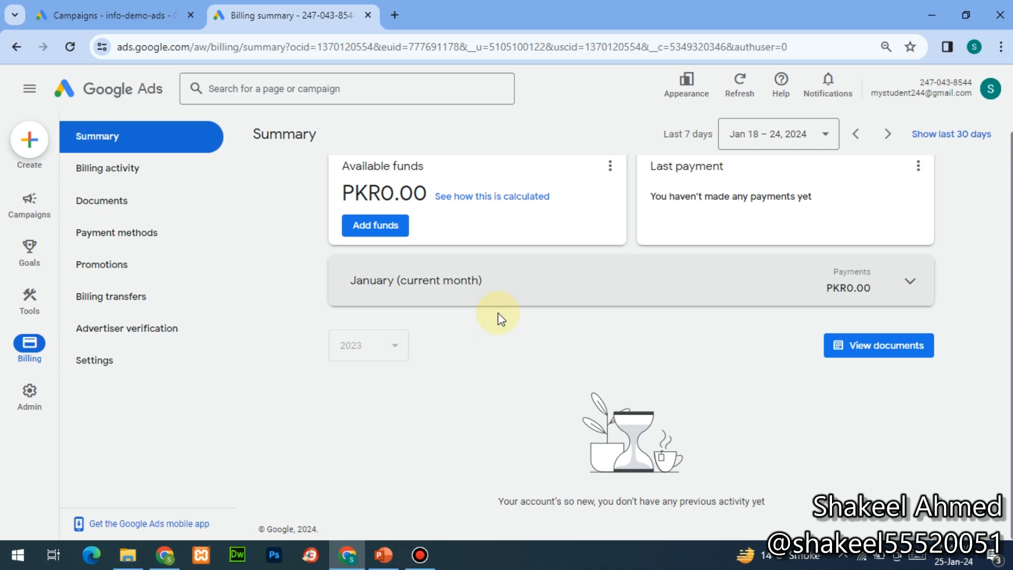
# - View the billing activity and documents pages, and try to add a payment method
pyautogui.click(114, 175)
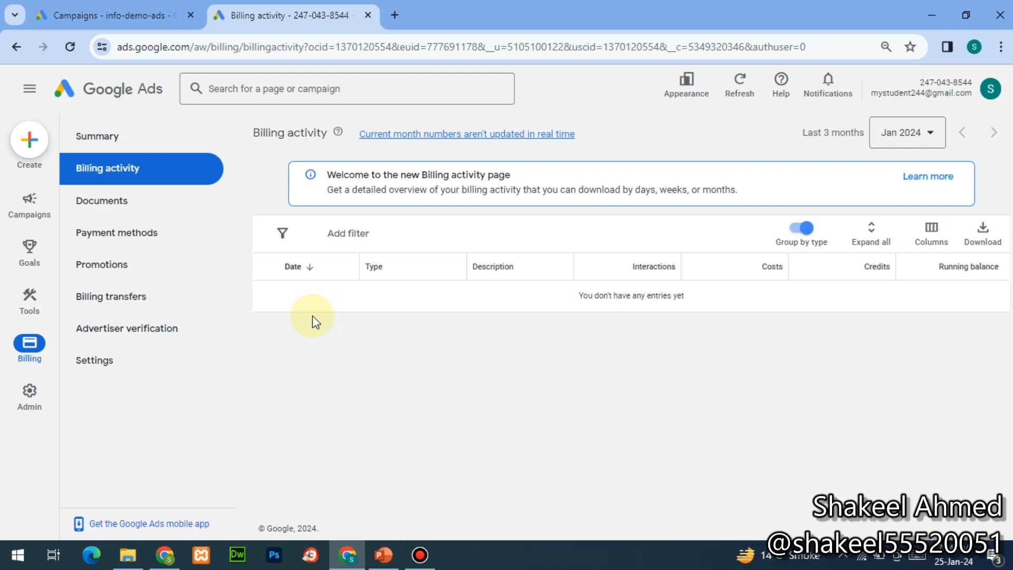
pyautogui.click(130, 210)
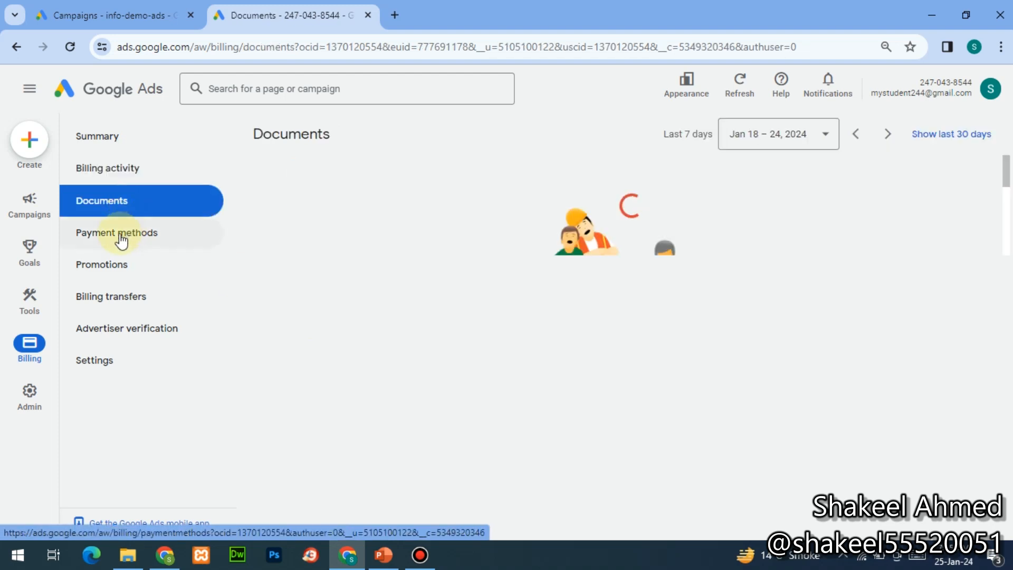
pyautogui.click(120, 237)
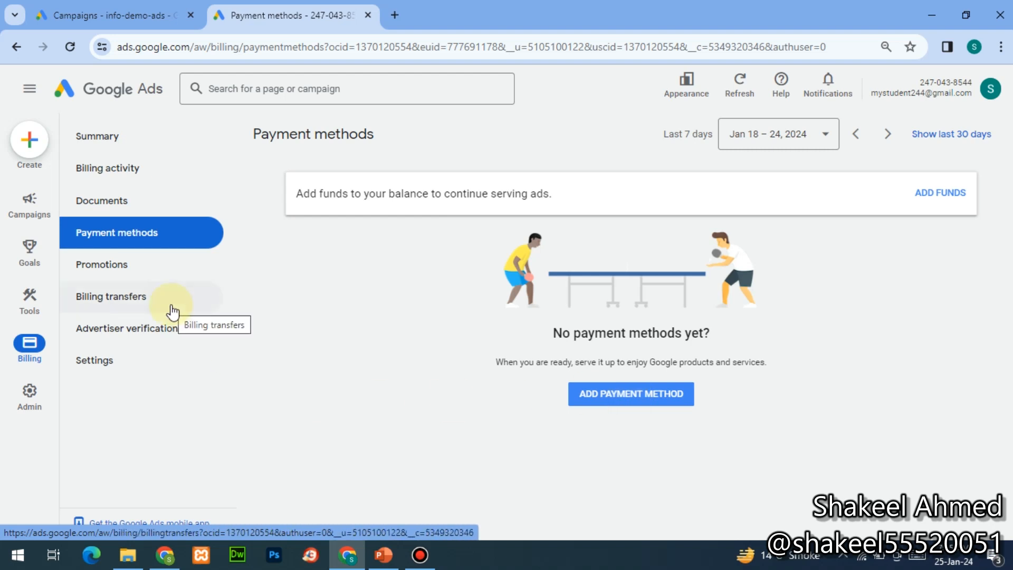
pyautogui.click(593, 394)
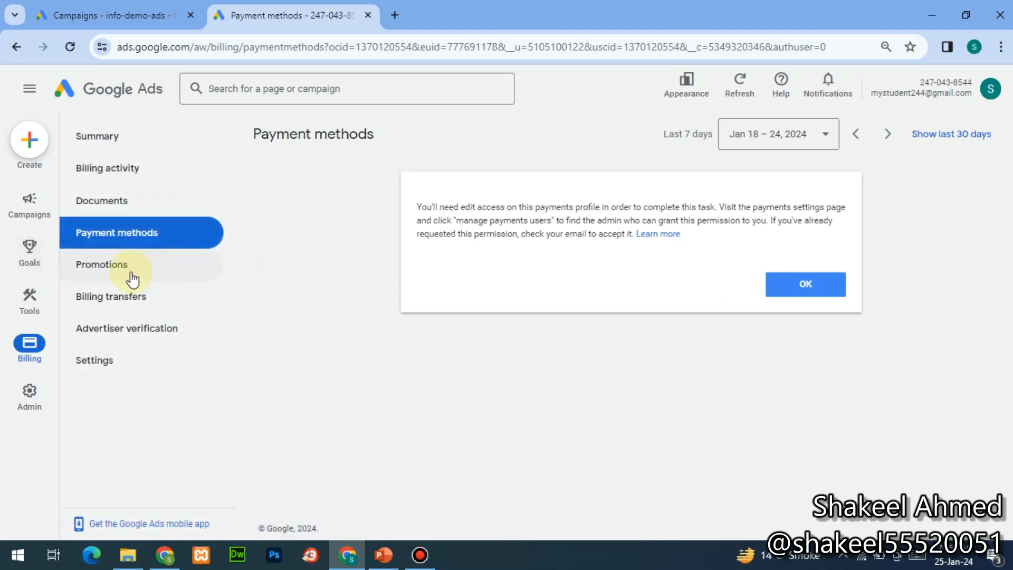
# - Look through the account's Promotions, Billing transfers and Advertiser verification pages
pyautogui.click(127, 278)
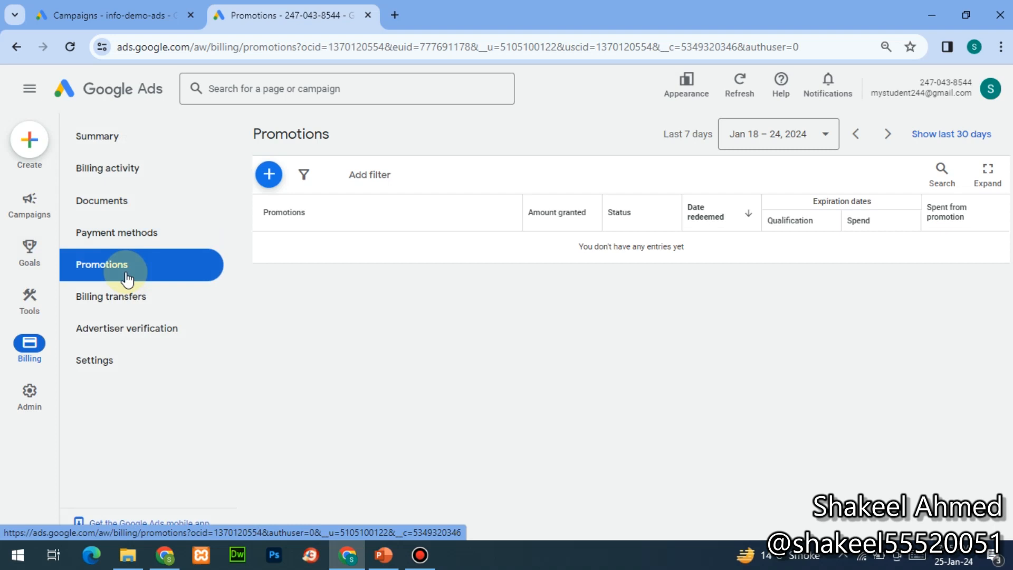
pyautogui.click(106, 305)
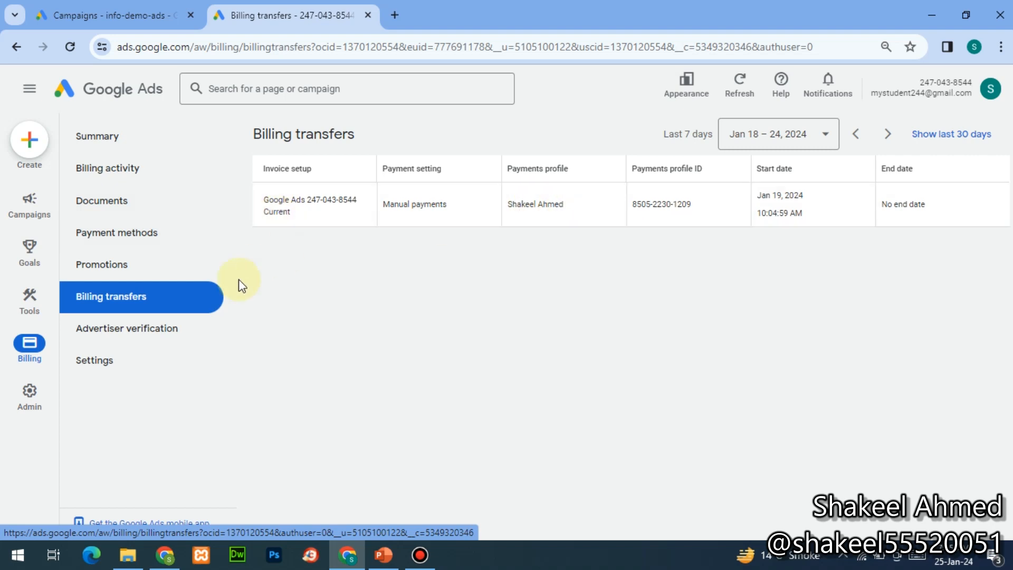
pyautogui.click(92, 341)
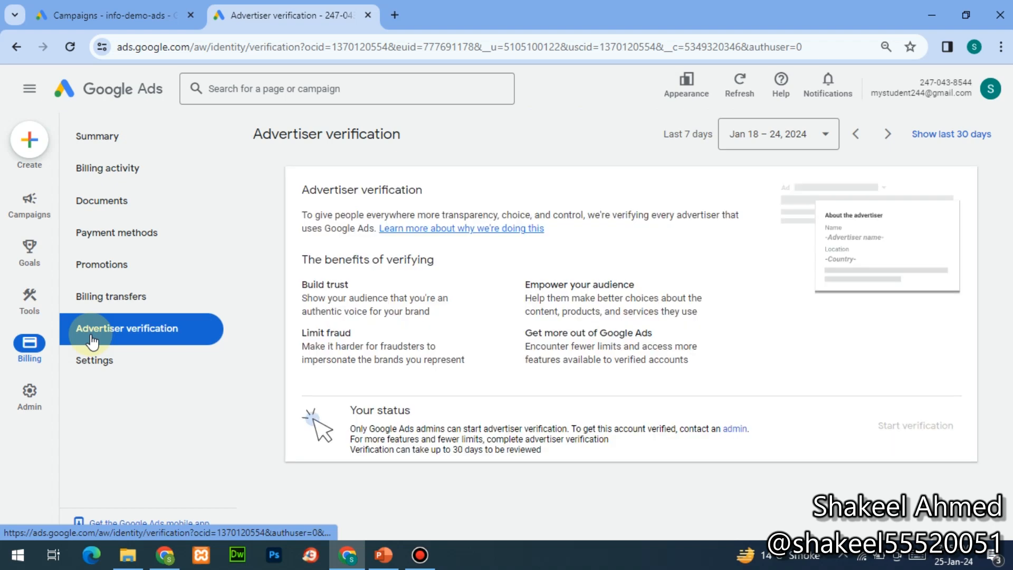
# - Open the billing settings and review the Payment methods section
pyautogui.click(98, 363)
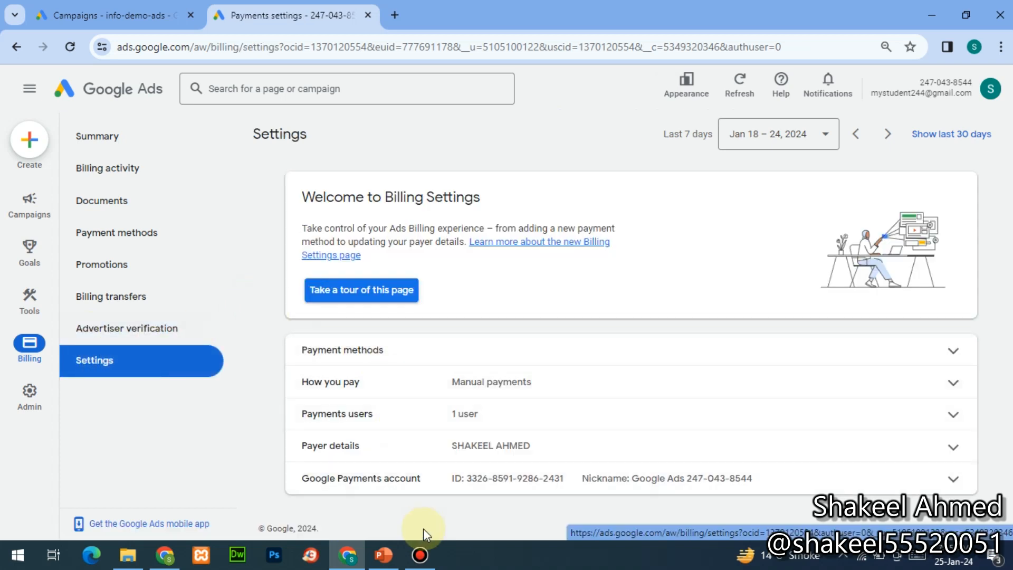
pyautogui.click(955, 350)
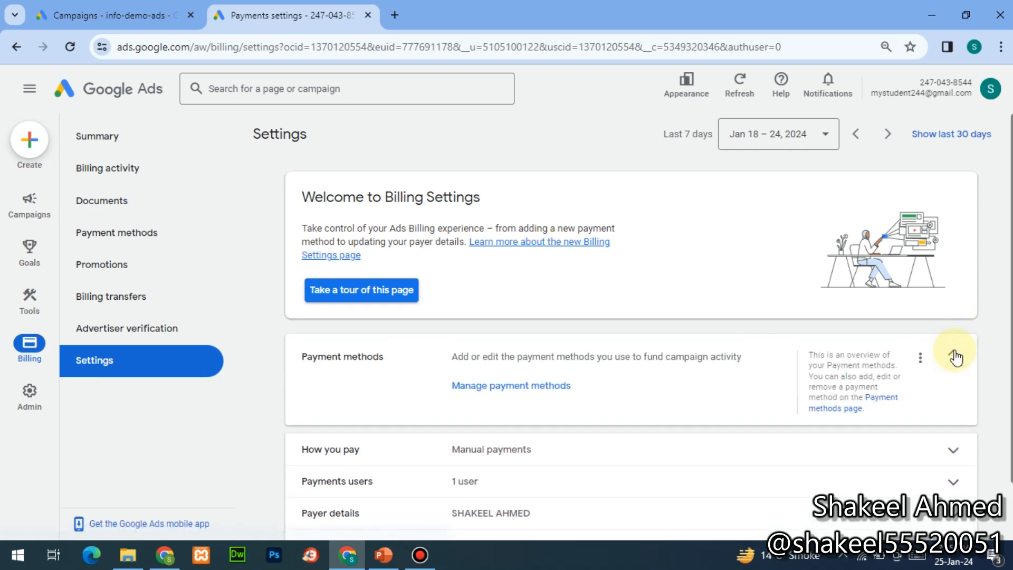
pyautogui.moveTo(1012, 304); pyautogui.dragTo(1011, 358)
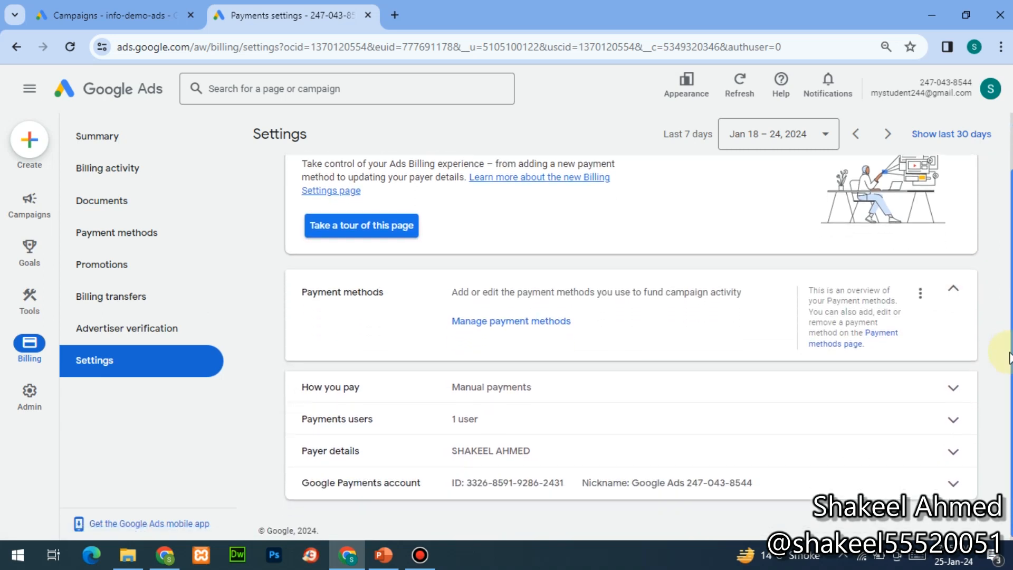
pyautogui.click(924, 380)
pyautogui.click(952, 384)
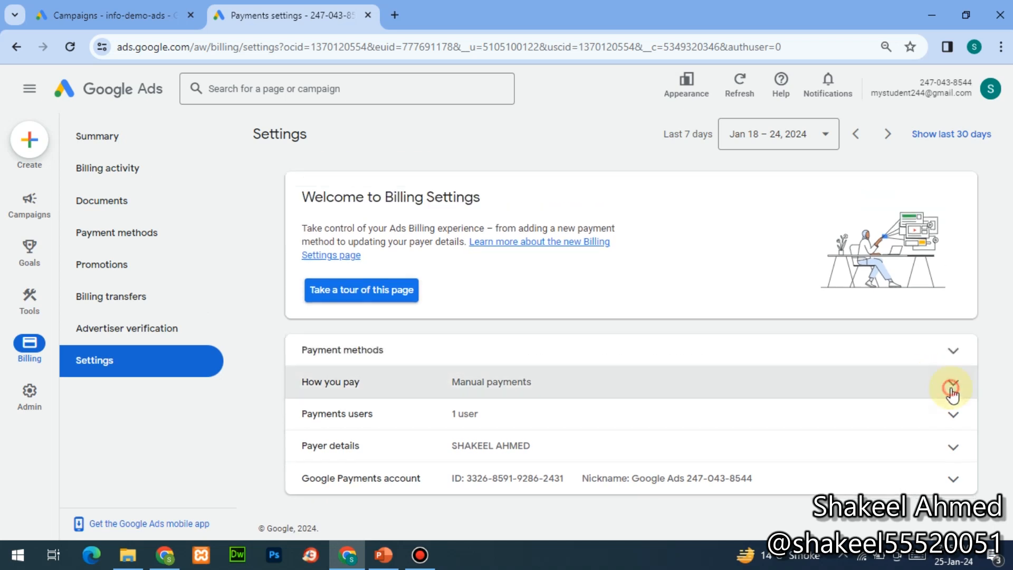
# - Examine the How you pay section, including the alternative payment options, and collapse it again
pyautogui.click(951, 392)
pyautogui.click(953, 393)
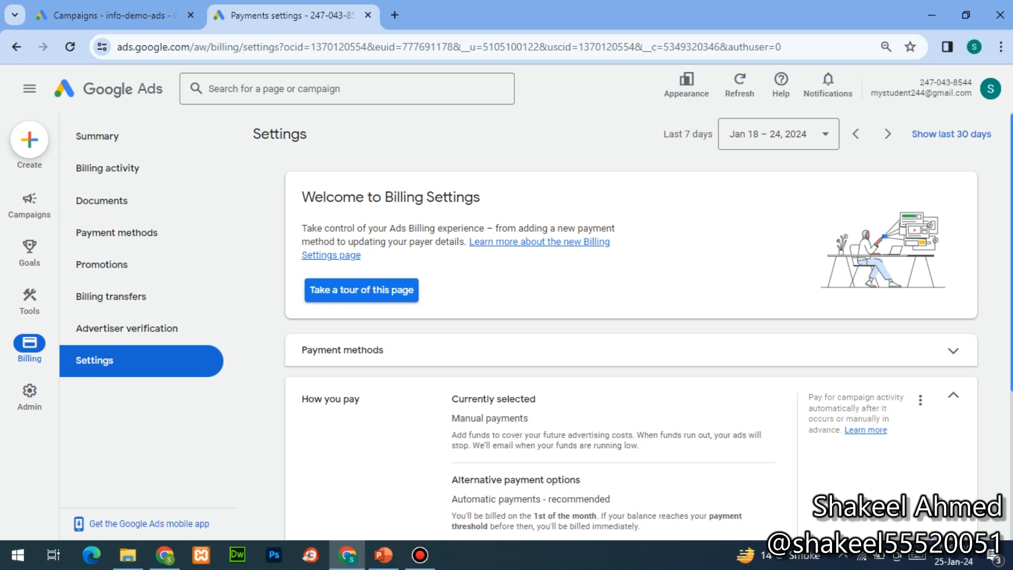
pyautogui.scroll(-2, 631, 348)
pyautogui.click(952, 278)
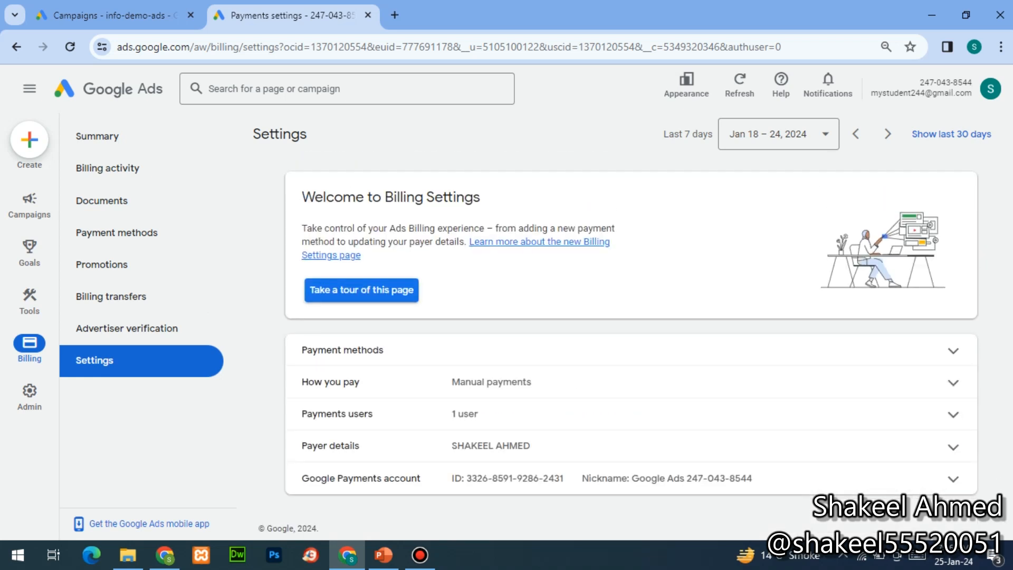
pyautogui.click(955, 395)
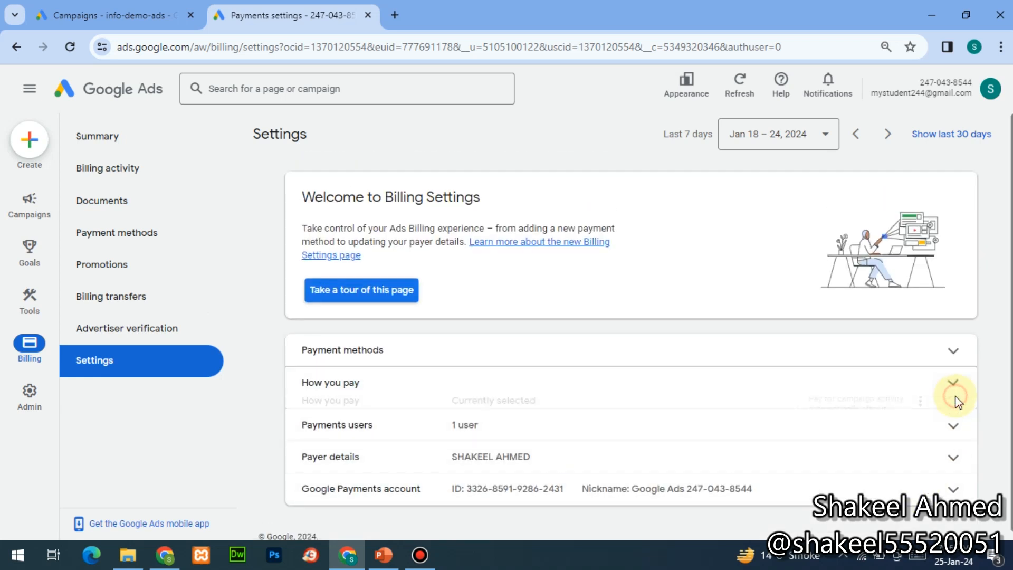
pyautogui.scroll(-3, 631, 349)
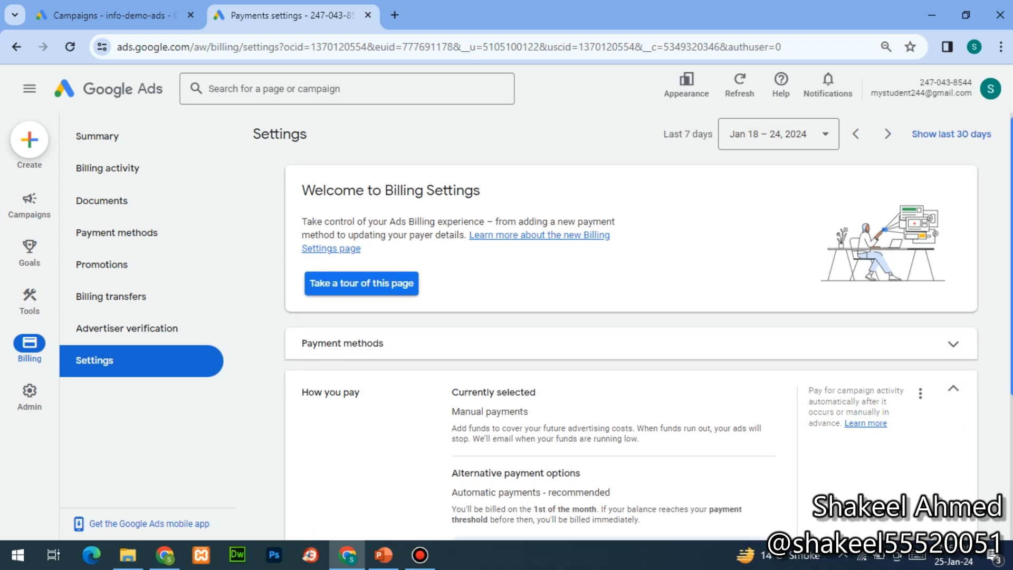
pyautogui.scroll(-1, 631, 348)
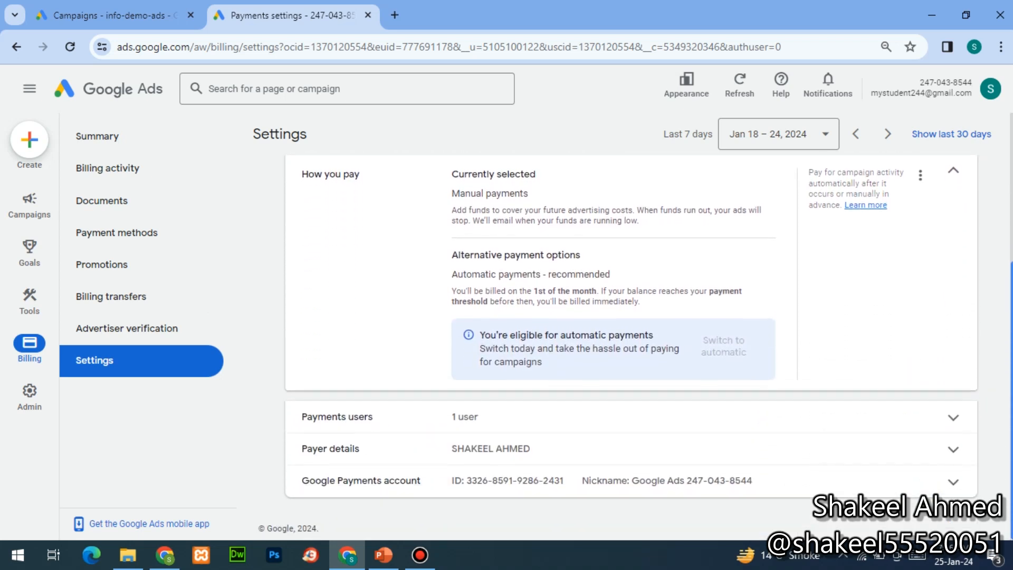
pyautogui.click(953, 170)
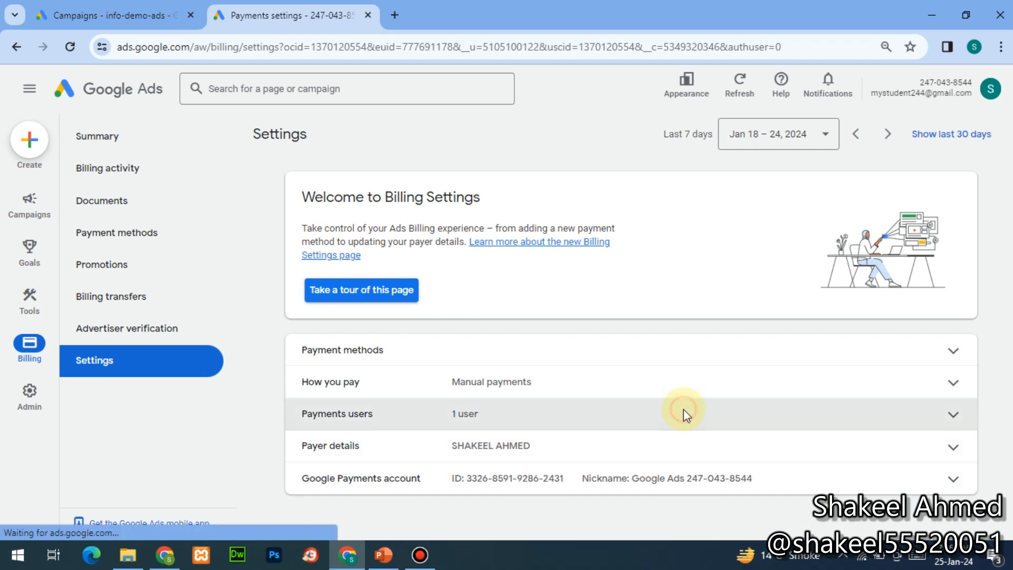
# - Review the Payments users, Payer details and Google Payments account sections of the billing settings
pyautogui.click(684, 414)
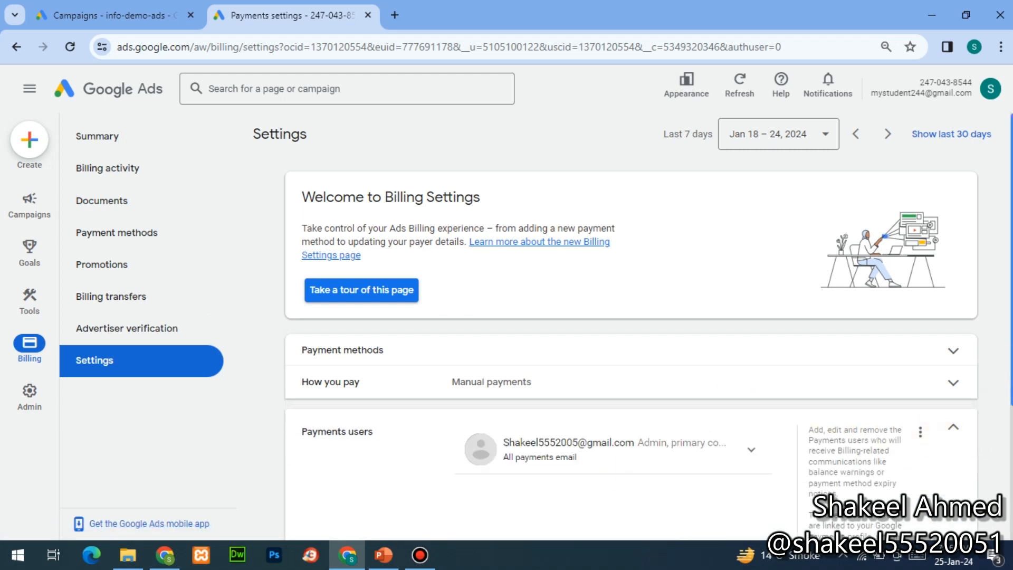
pyautogui.scroll(-3, 1003, 401)
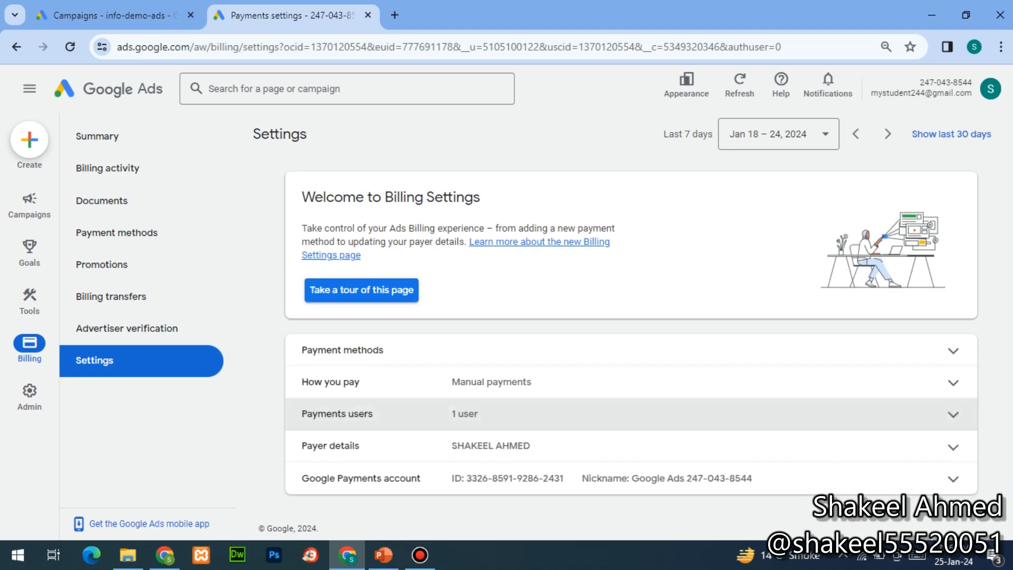
pyautogui.click(703, 446)
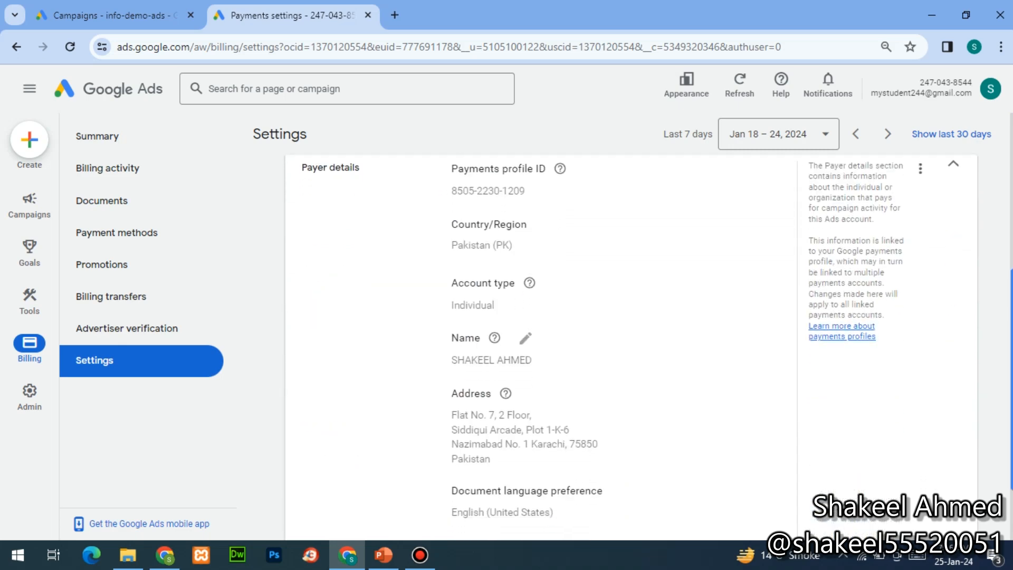
pyautogui.scroll(-2, 648, 347)
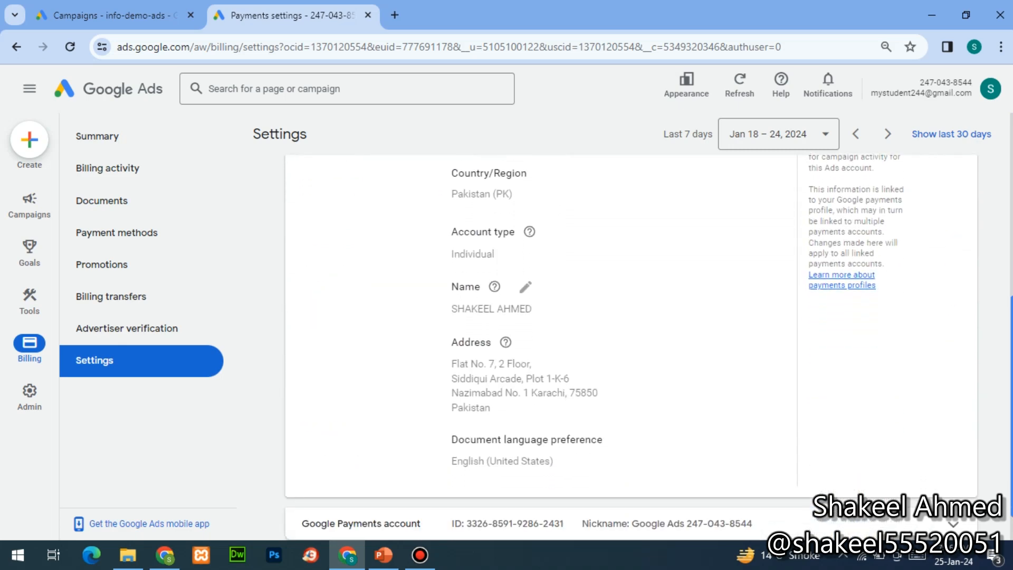
pyautogui.moveTo(1011, 532); pyautogui.dragTo(1011, 534)
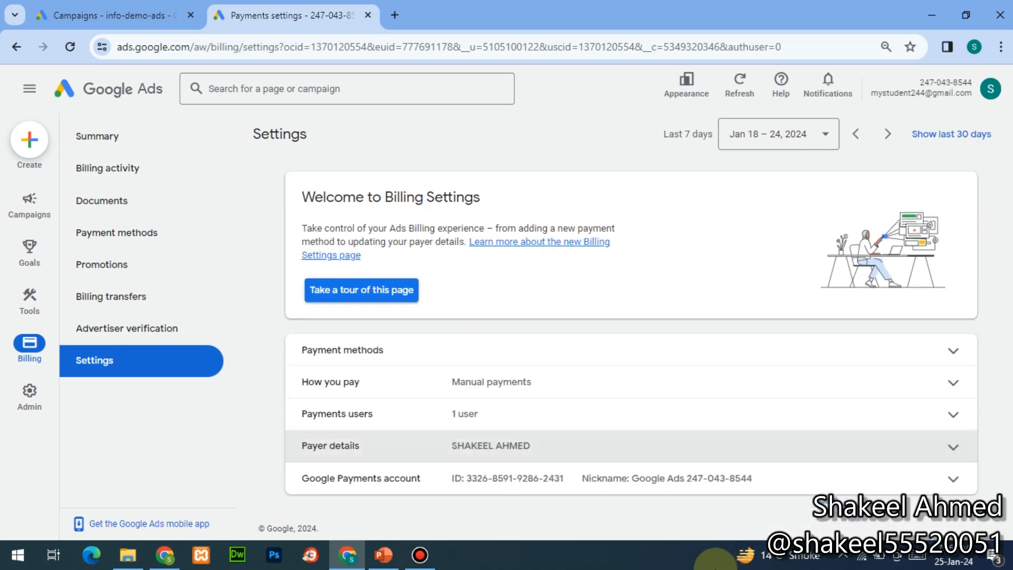
pyautogui.click(441, 490)
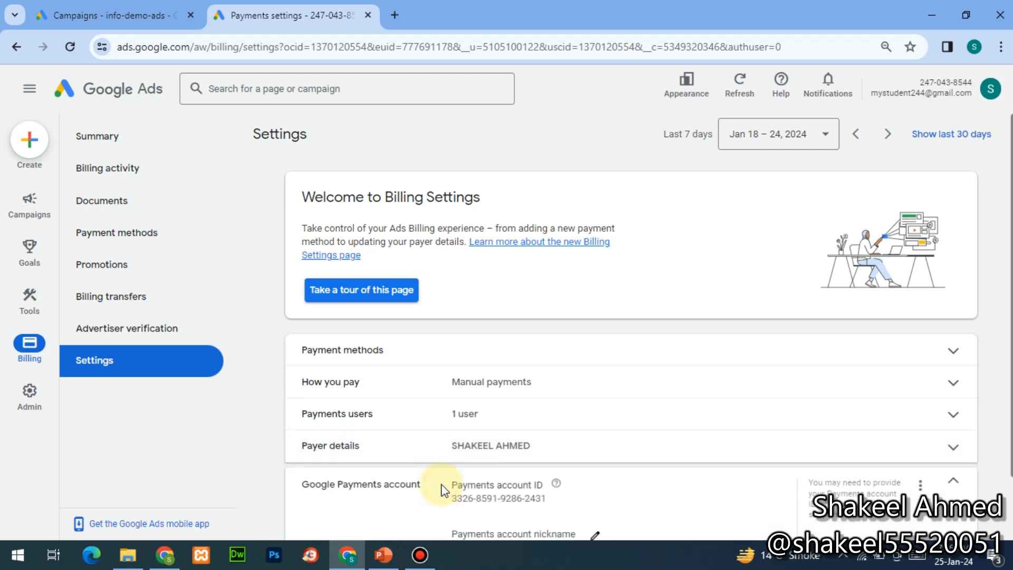
pyautogui.moveTo(1012, 458); pyautogui.dragTo(1011, 532)
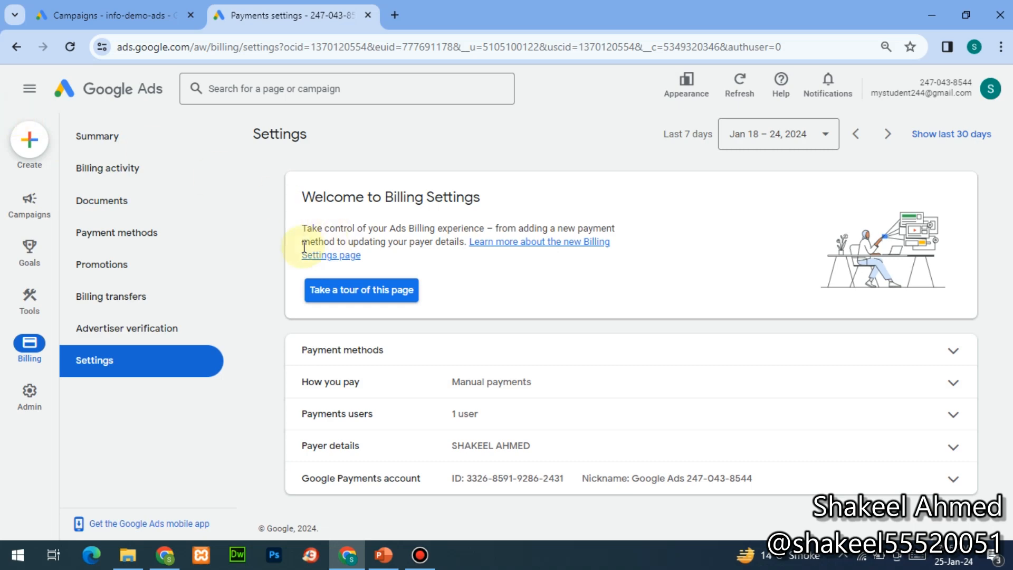
# - Switch to PowerPoint to view the Google Ads keyword research slide, and return to the payments settings in Chrome
pyautogui.hotkey('alt', 'Tab')
pyautogui.press('Tab')
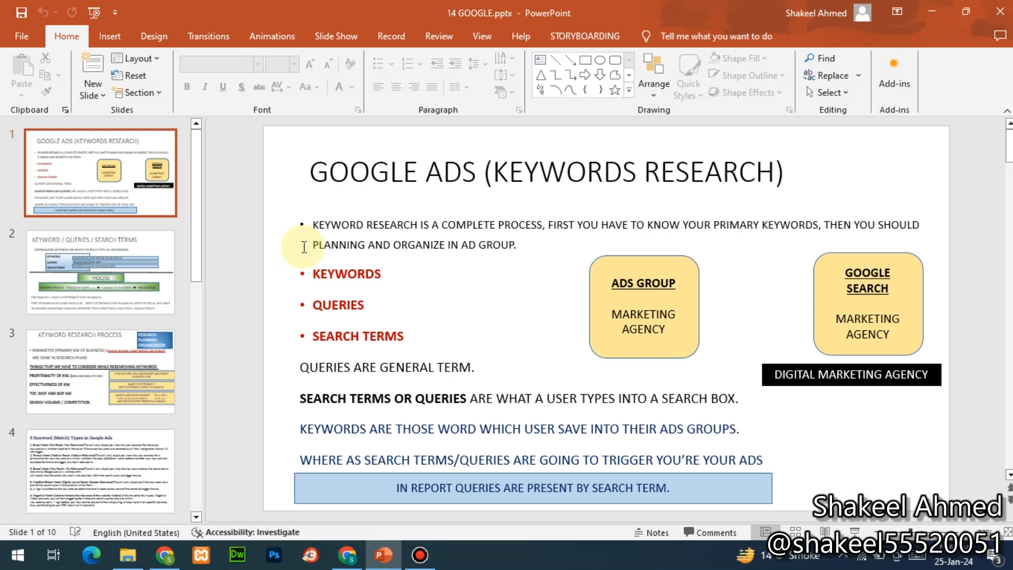
pyautogui.hotkey('alt', 'Tab')
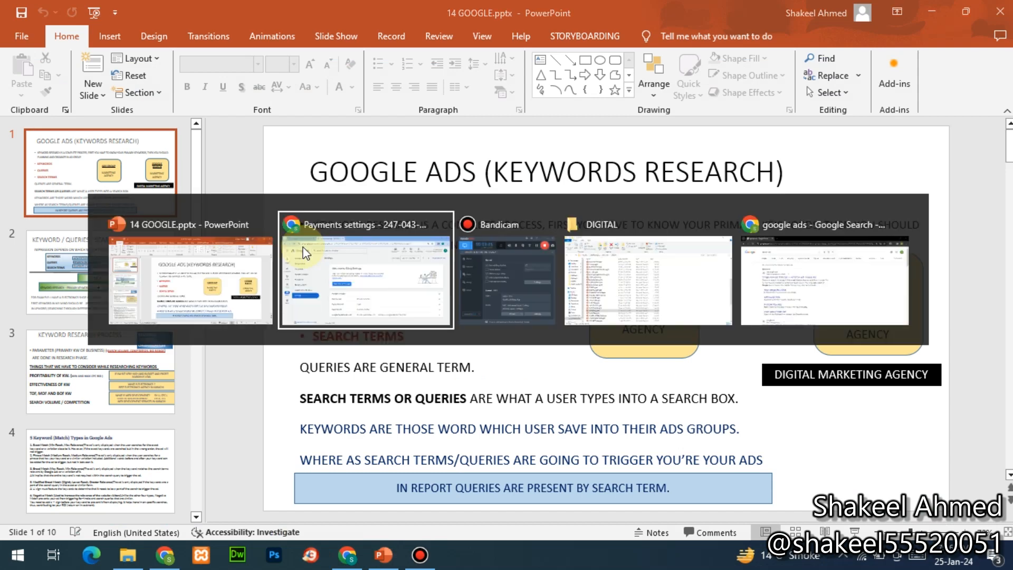
# - Switch to the DIGITAL folder in File Explorer and open the presentation 13-02 GOOGLE.pptx
pyautogui.hotkey('alt', 'Tab')
pyautogui.hotkey('alt', 'Tab')
pyautogui.press('Up')
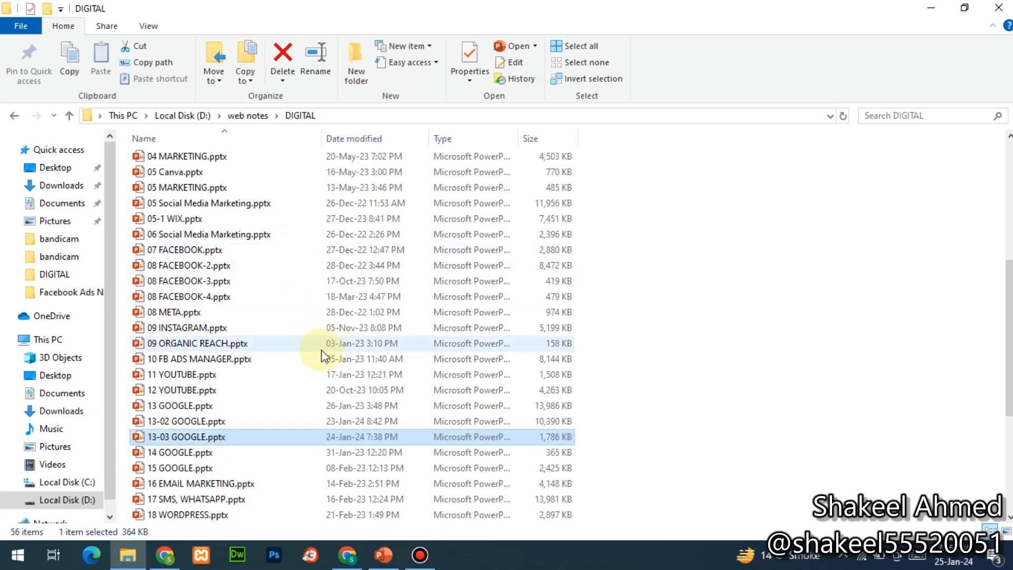
pyautogui.press('Up')
pyautogui.press('Return')
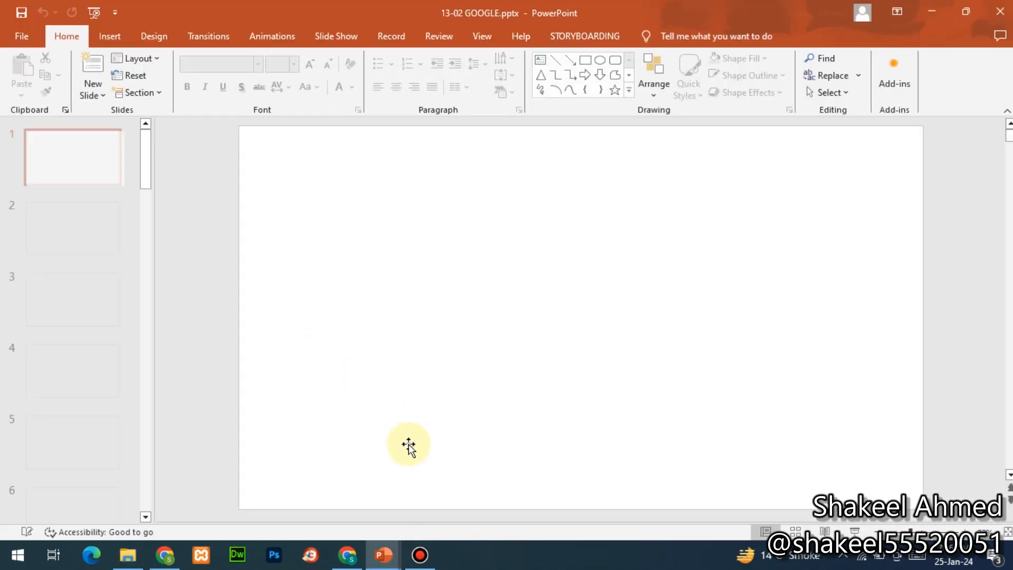
# - Browse through the 13-02 GOOGLE.pptx deck to slide 34, the Structure of Google Ads diagram
pyautogui.scroll(-18, 325, 358)
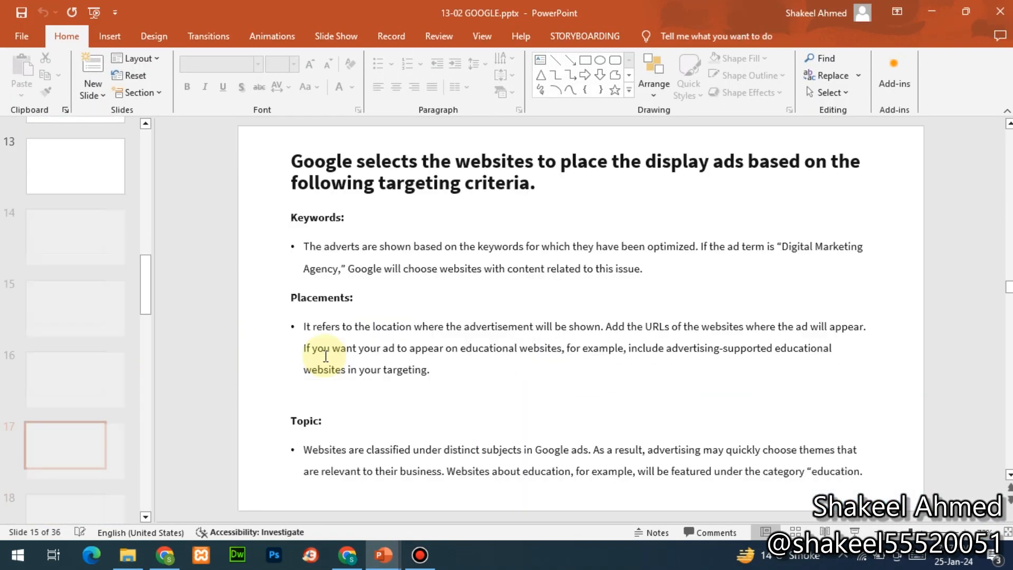
pyautogui.scroll(-4, 325, 359)
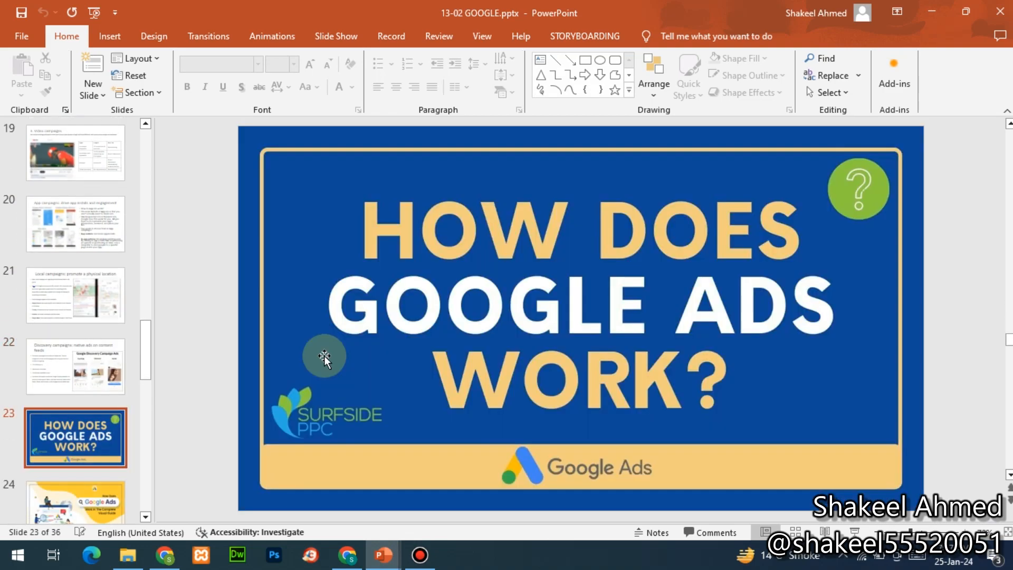
pyautogui.scroll(1, 325, 358)
pyautogui.scroll(-6, 324, 358)
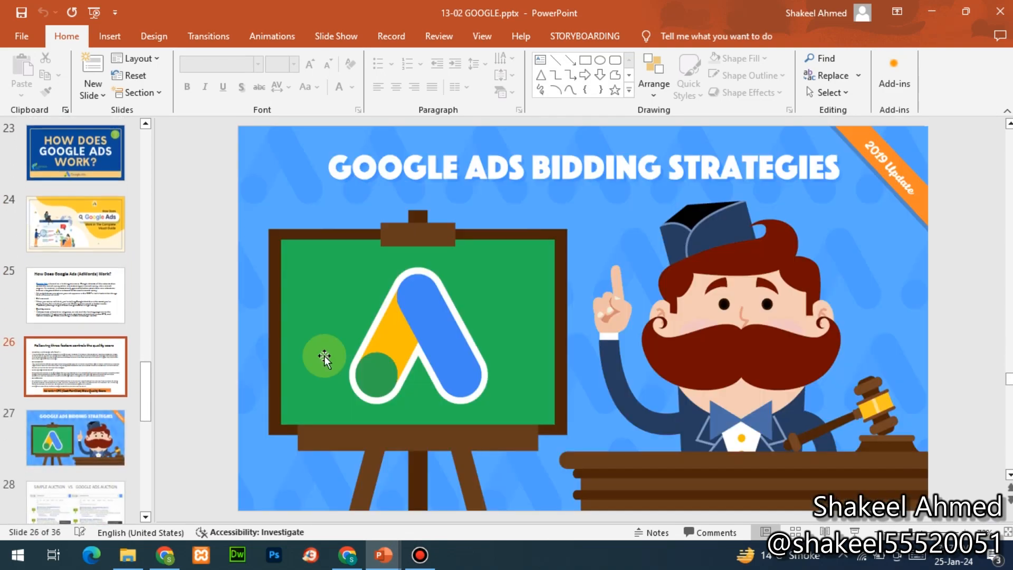
pyautogui.scroll(-4, 324, 358)
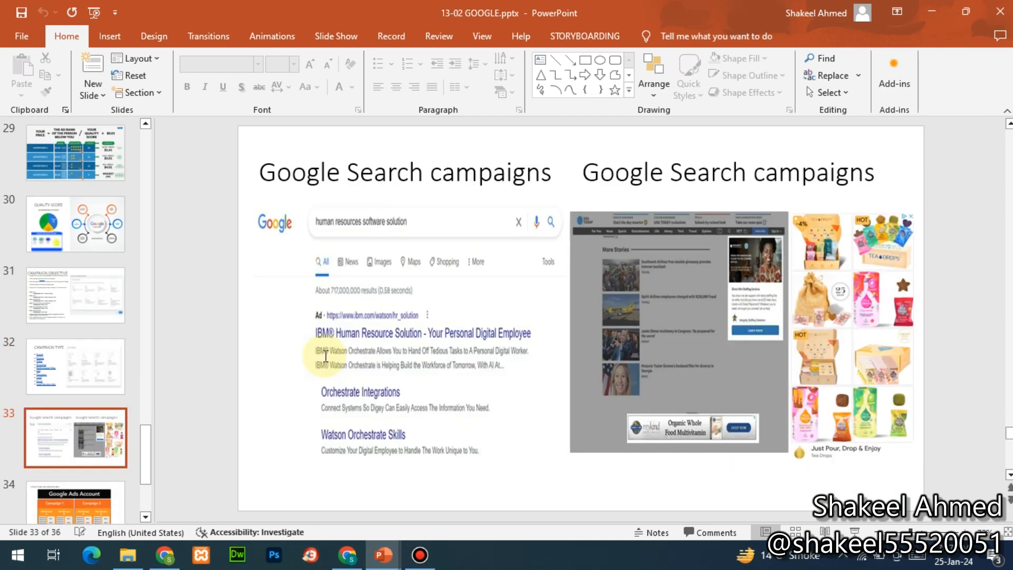
pyautogui.scroll(-1, 326, 357)
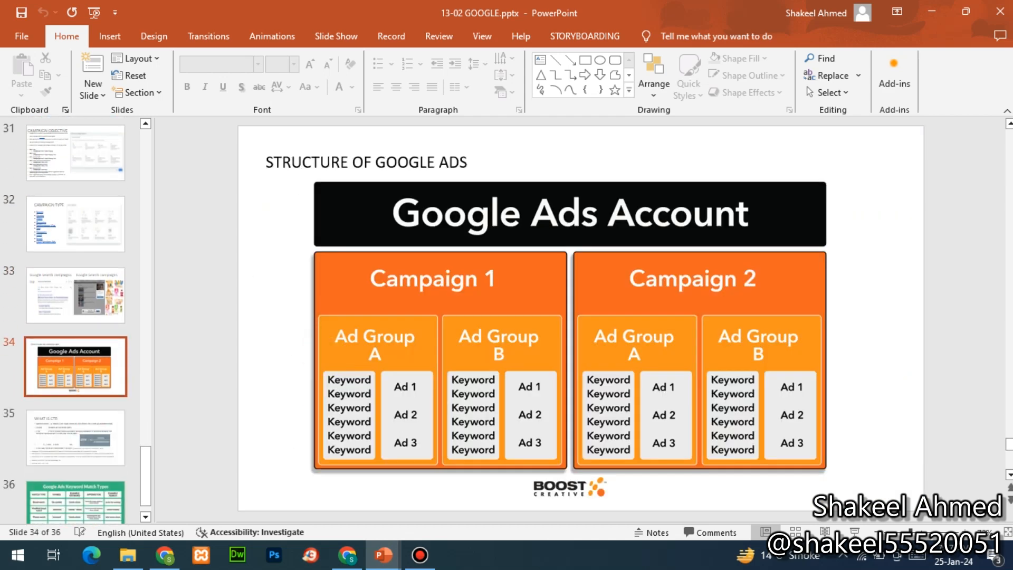